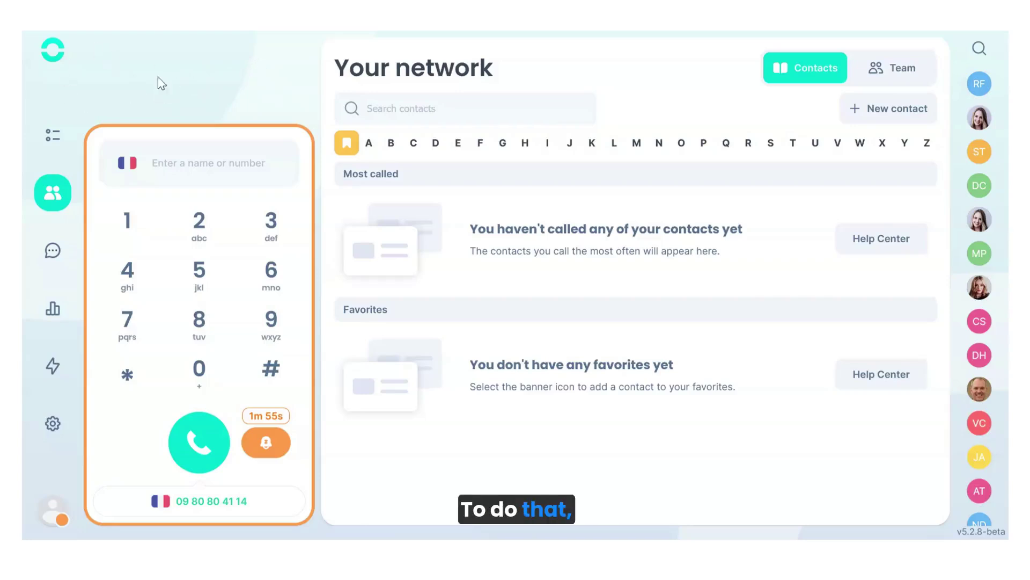
Go to the Ringover dashboard's Users list and open the second user's profile panel.
{"action": "left_click", "coordinate": [53, 55]}
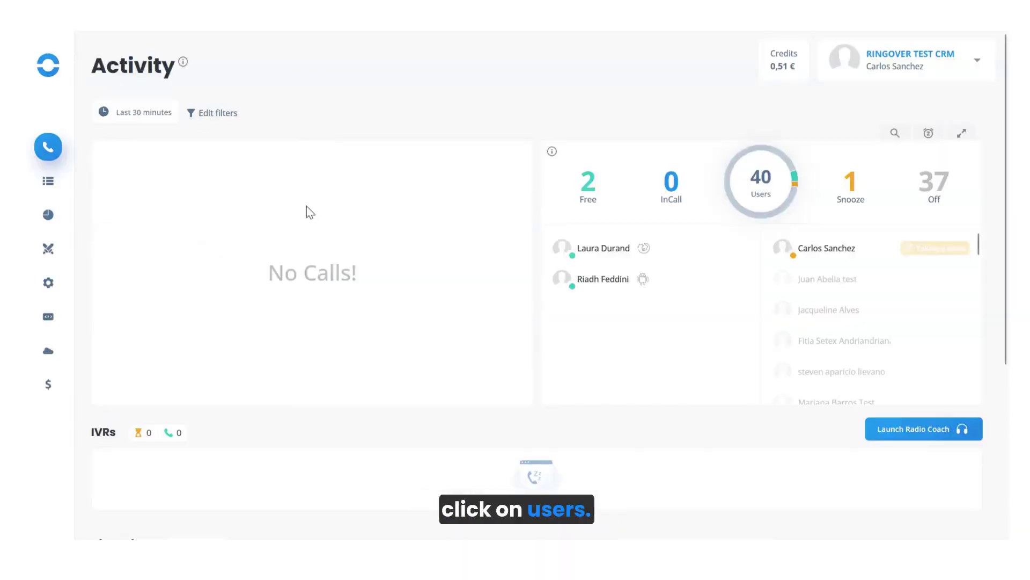
{"action": "mouse_move", "coordinate": [48, 283]}
{"action": "left_click", "coordinate": [110, 307]}
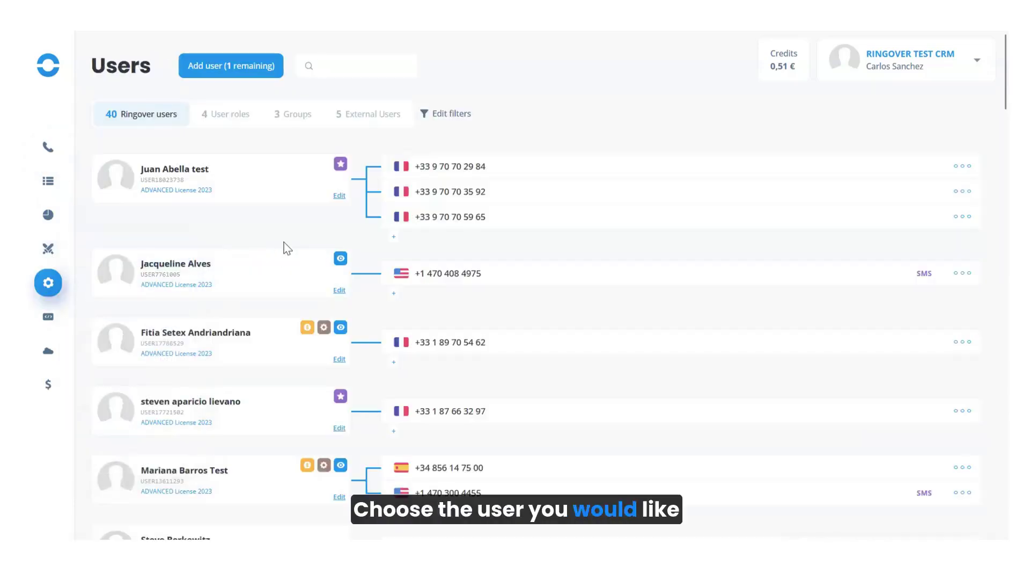
{"action": "left_click", "coordinate": [268, 270]}
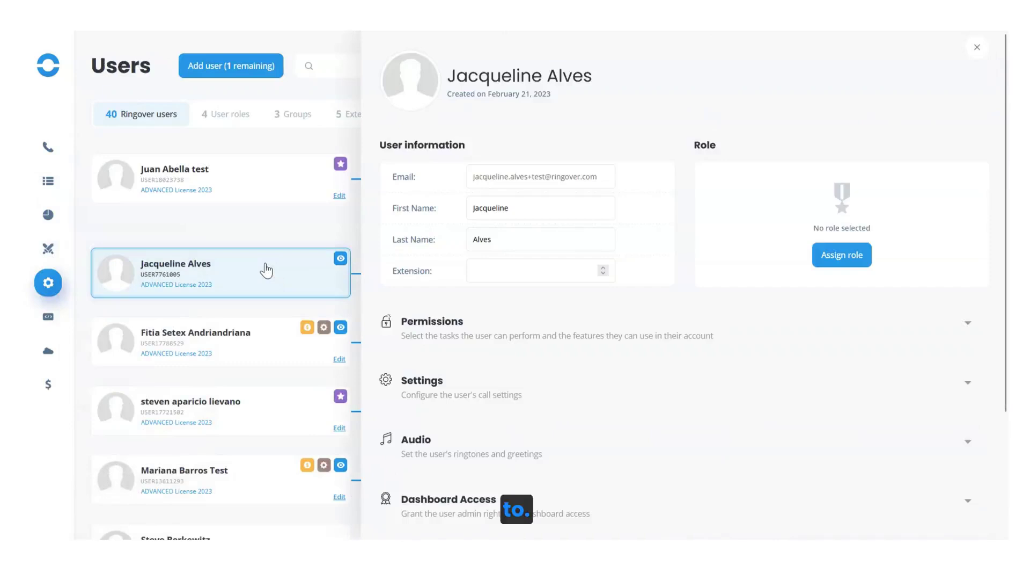
{"action": "scroll", "coordinate": [475, 330], "scroll_direction": "down", "scroll_amount": 3}
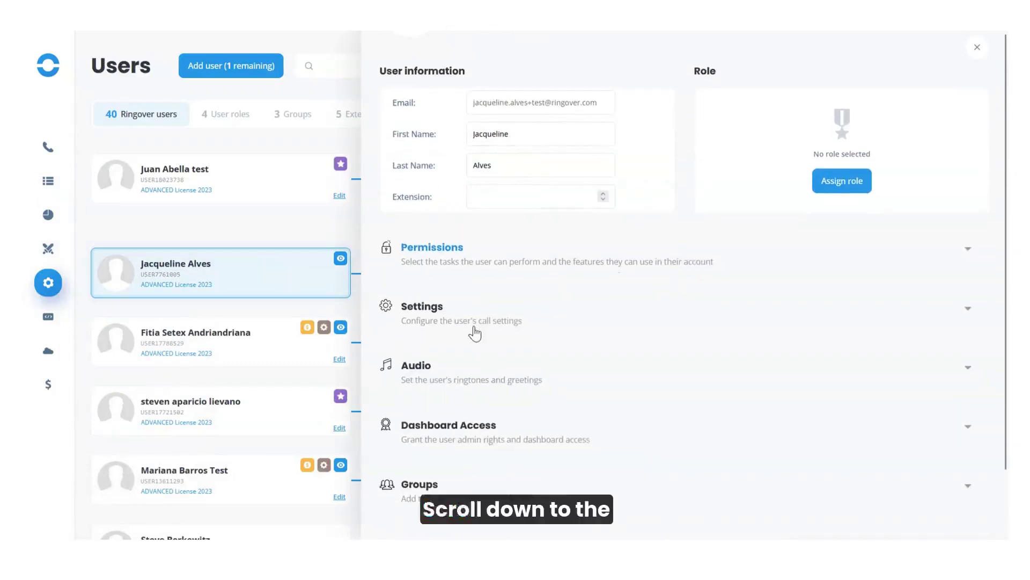
{"action": "scroll", "coordinate": [475, 331], "scroll_direction": "down", "scroll_amount": 2}
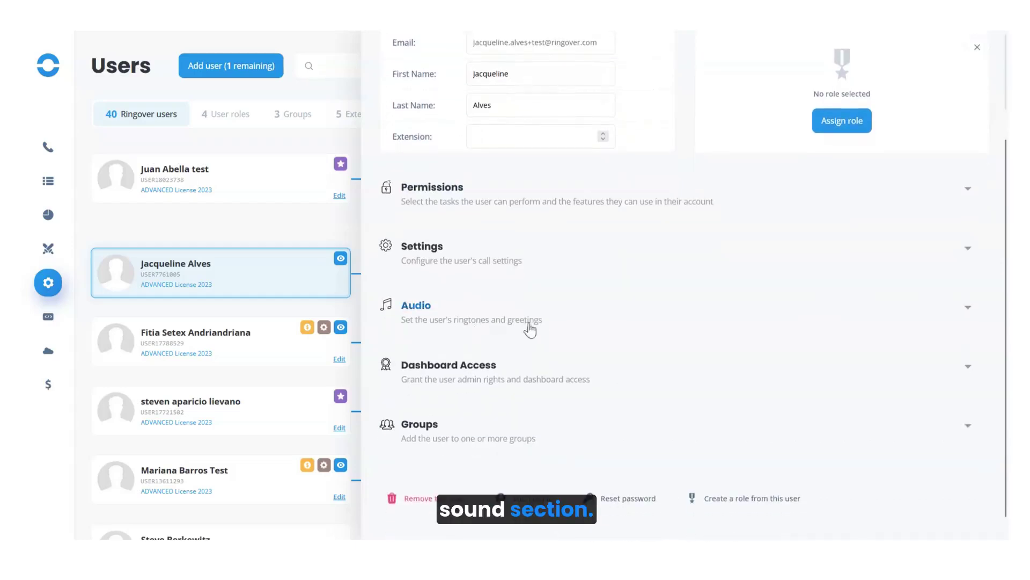
Expand the user's Audio section and cancel the custom hold music creation dialog.
{"action": "left_click", "coordinate": [544, 325]}
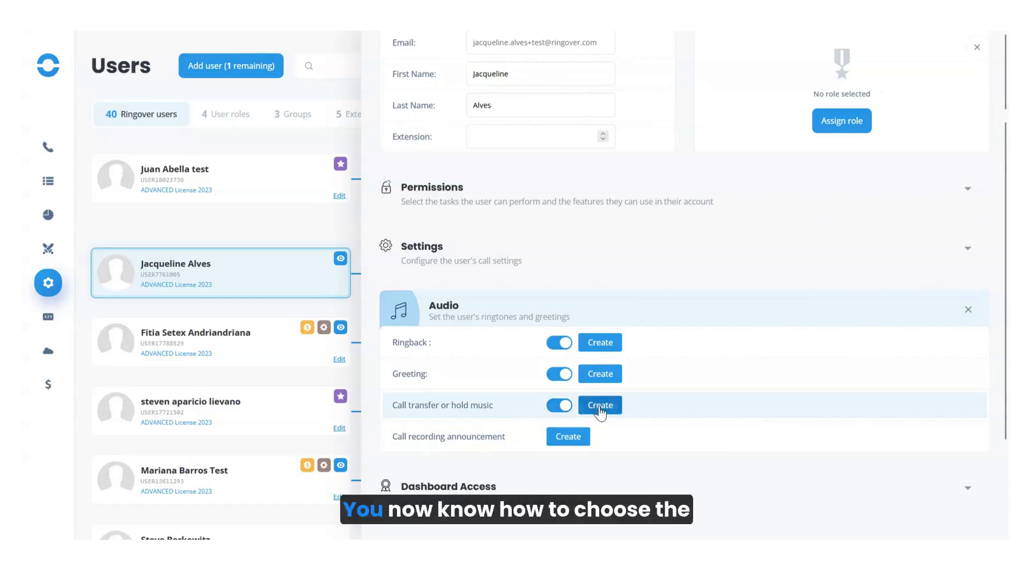
{"action": "left_click", "coordinate": [600, 407]}
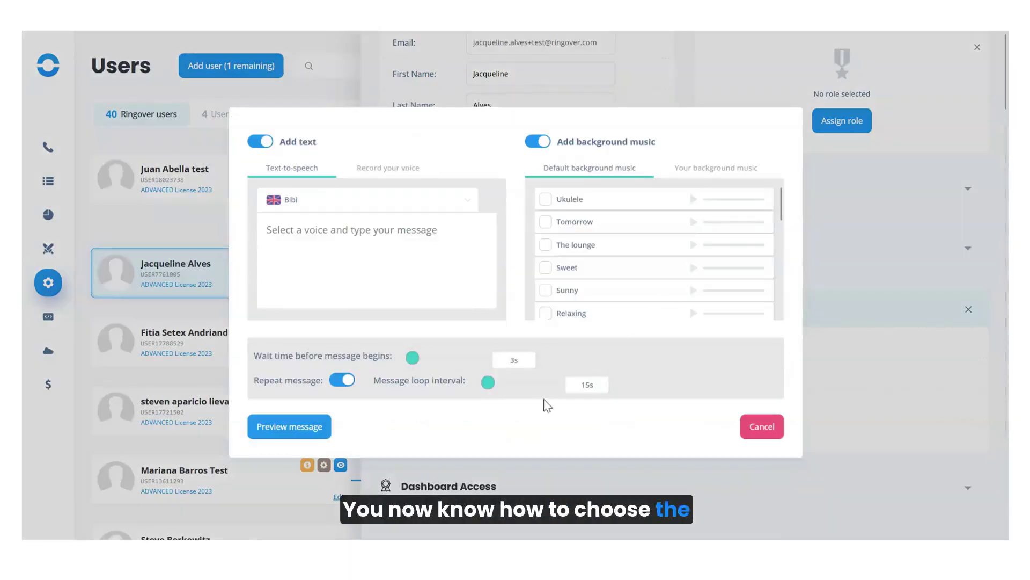
{"action": "left_click", "coordinate": [749, 430]}
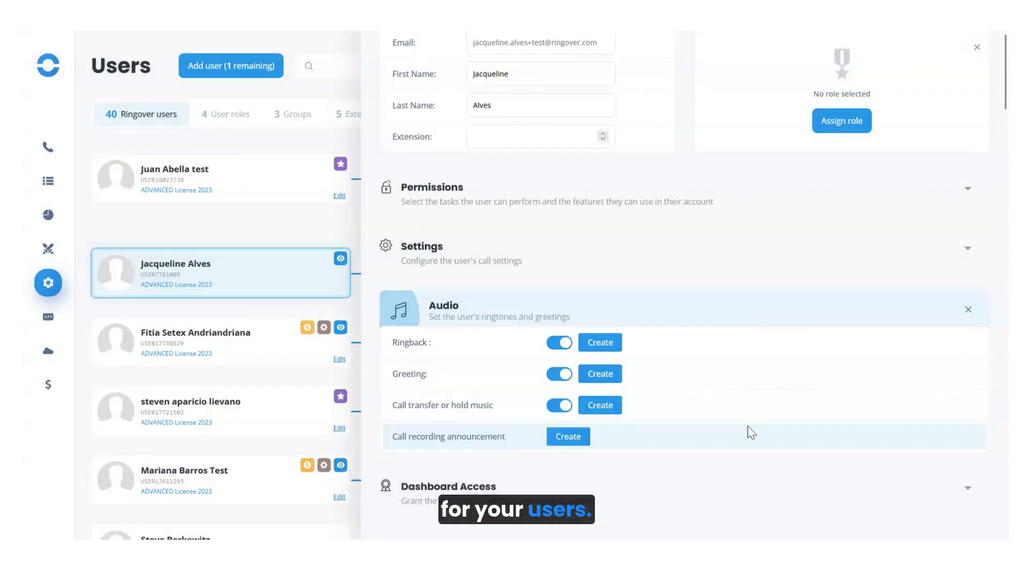